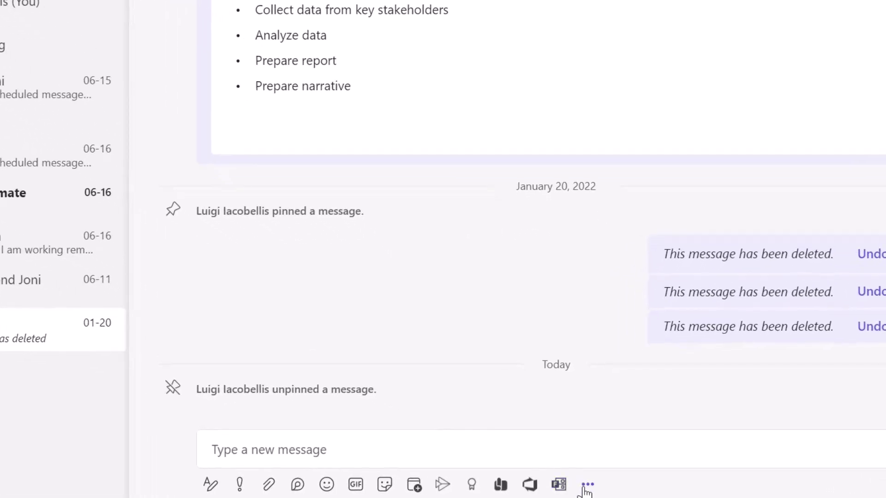
# Find the Workflows app among the messaging extensions and add it to the chat's message box
pyautogui.click(586, 487)
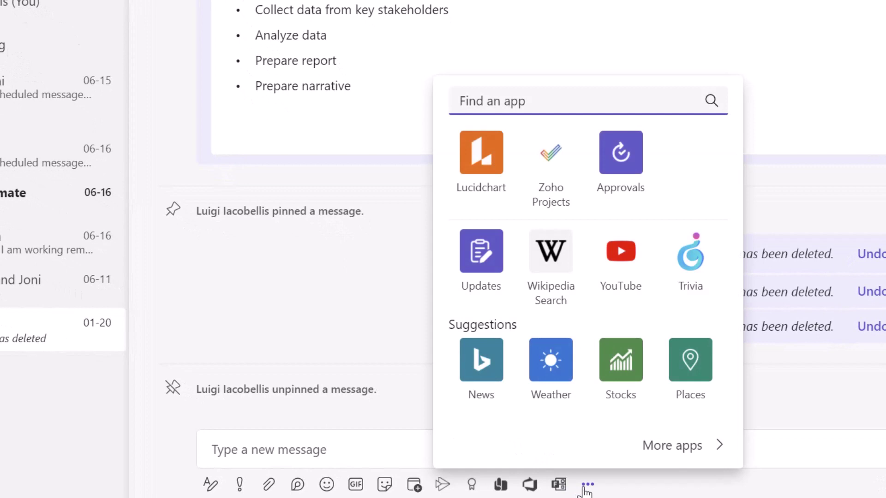
pyautogui.write('work')
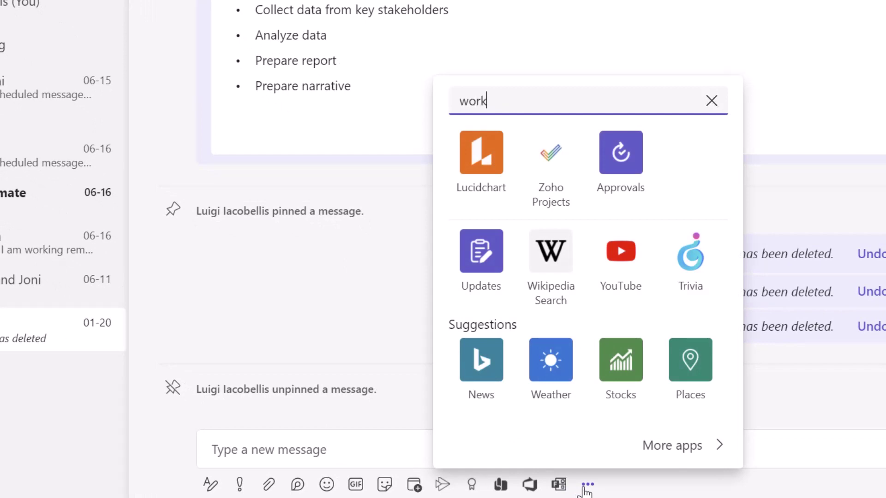
pyautogui.write('flows')
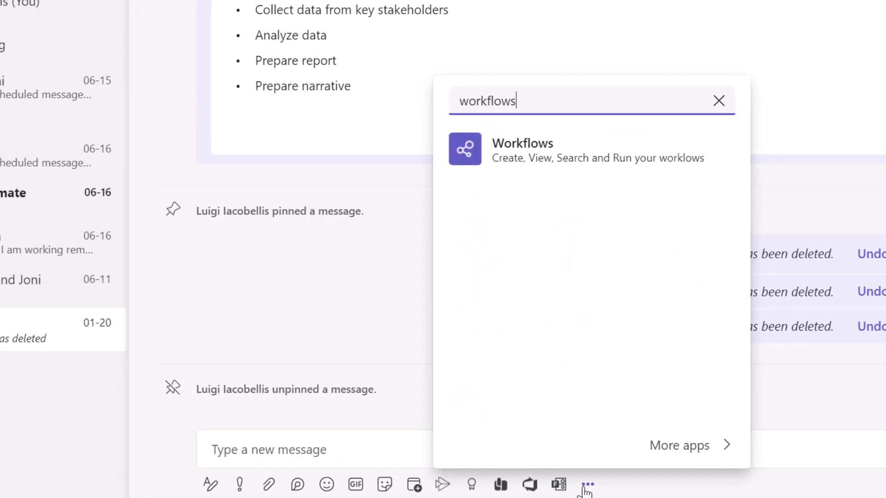
pyautogui.click(551, 159)
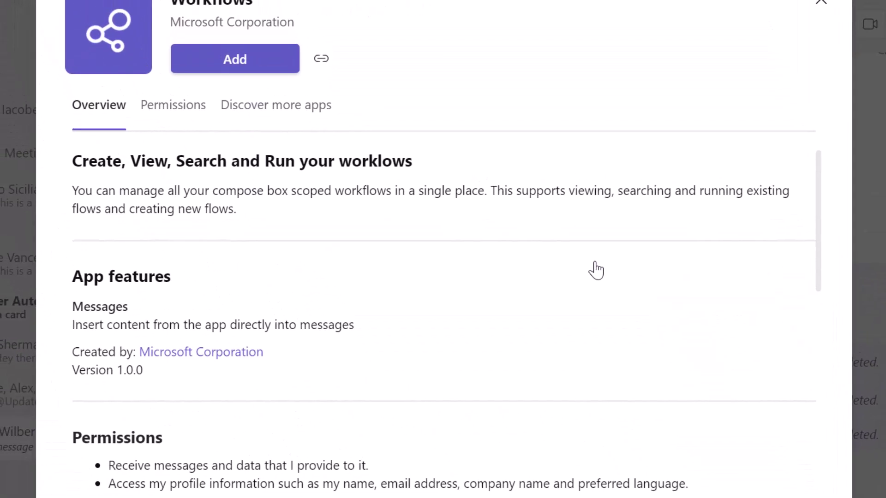
pyautogui.click(252, 67)
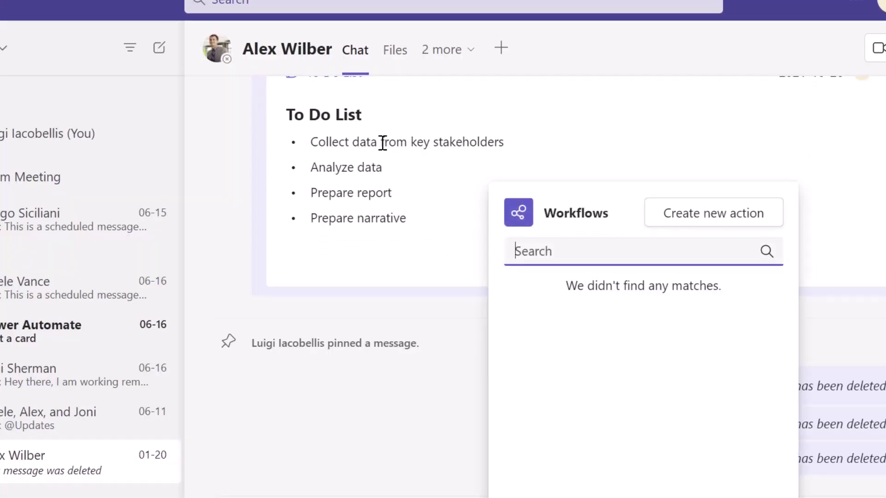
# Create a new action from the "Schedule a message" template, keeping its default name, and run the flow
pyautogui.click(681, 224)
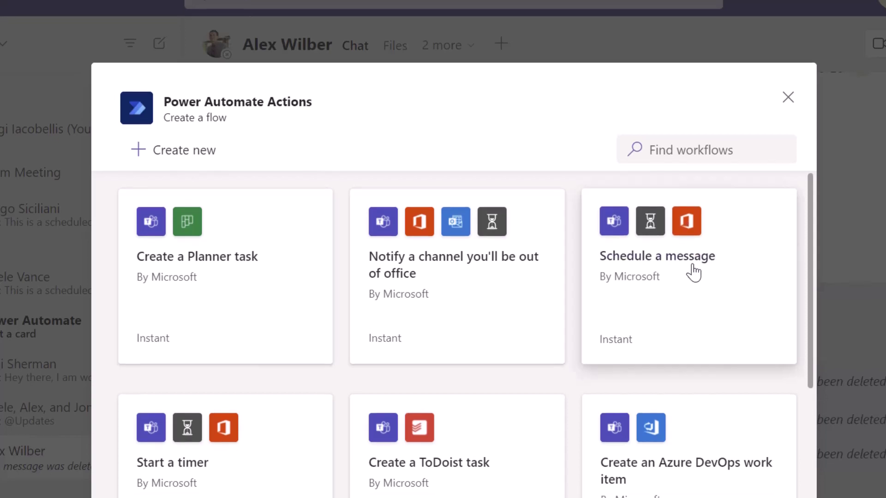
pyautogui.click(694, 277)
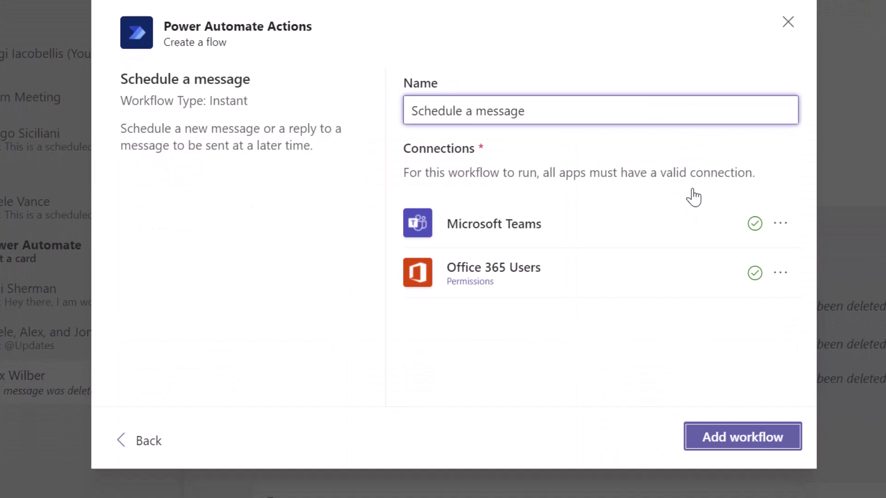
pyautogui.click(737, 439)
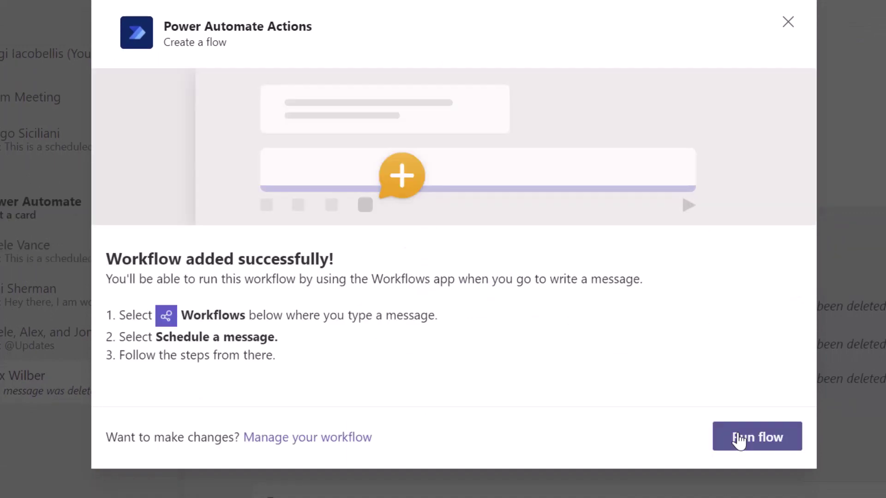
pyautogui.click(757, 437)
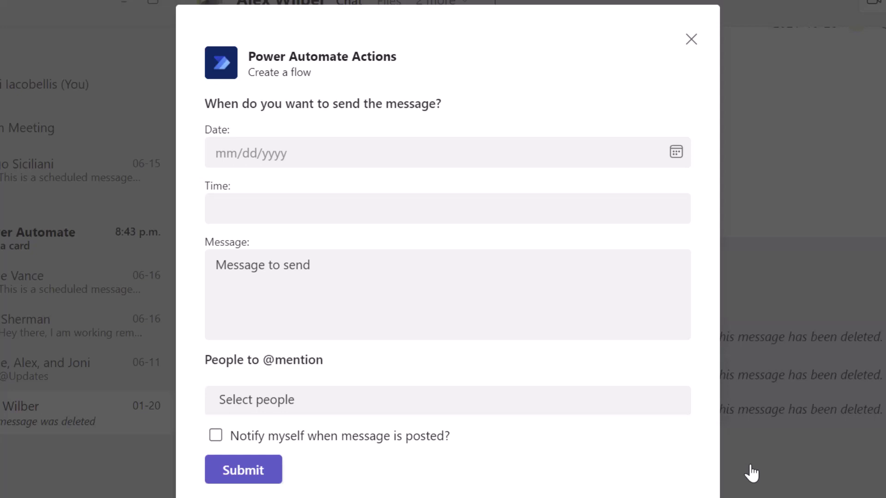
# Set the scheduled message's sending date to Jun 17, 2022 and its time to 8:46 p.m
pyautogui.click(315, 153)
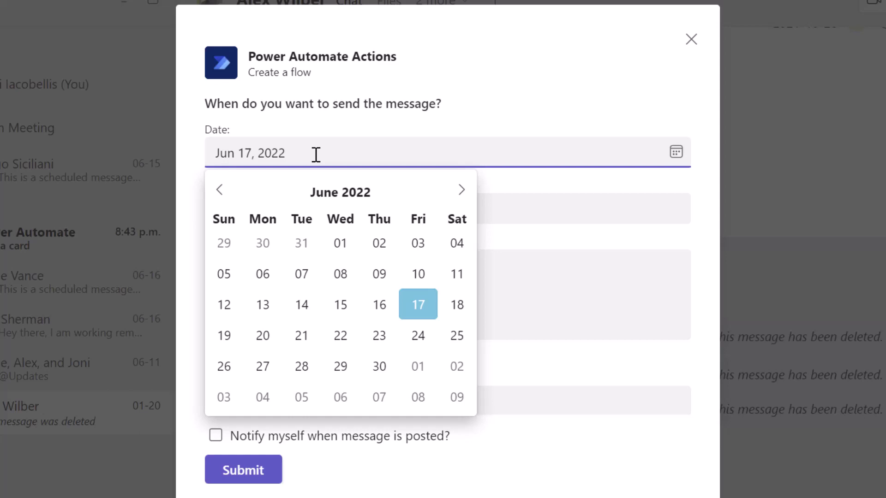
pyautogui.click(424, 307)
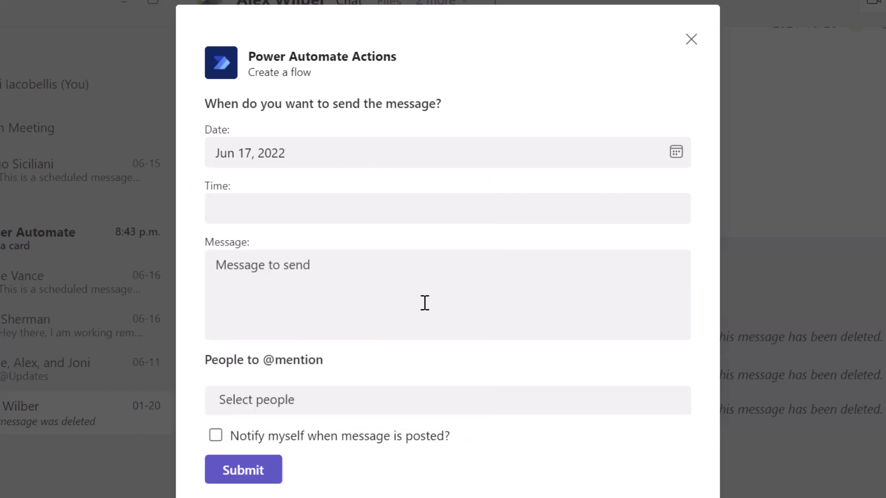
pyautogui.click(337, 198)
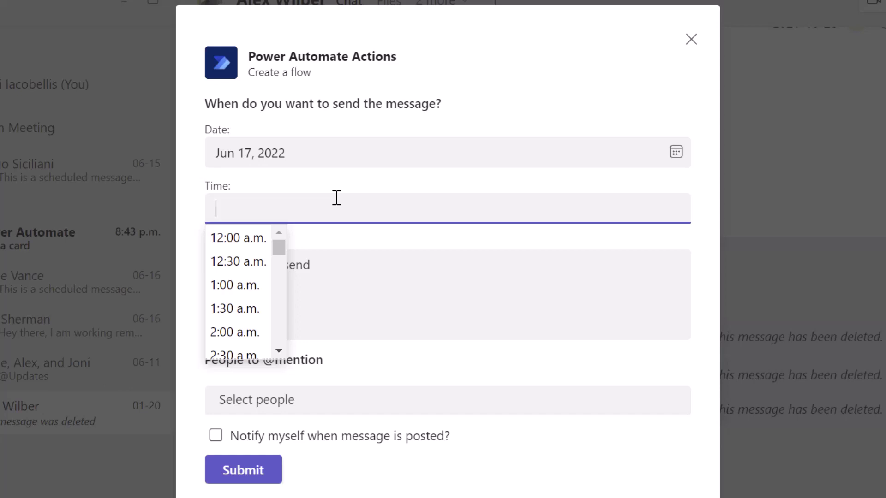
pyautogui.click(276, 268)
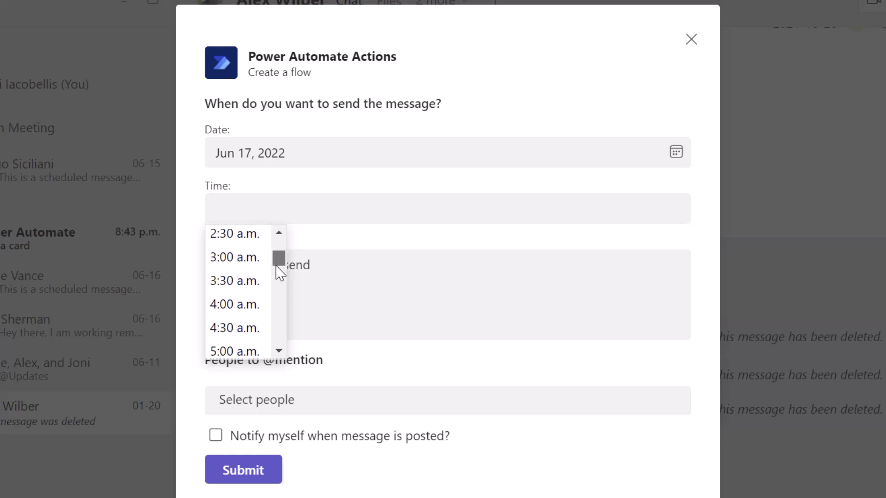
pyautogui.moveTo(280, 273); pyautogui.dragTo(278, 329)
pyautogui.click(256, 297)
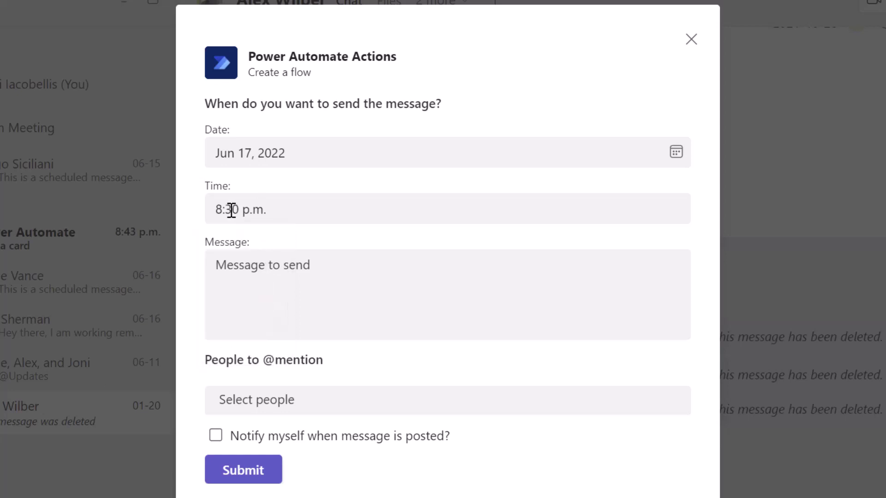
pyautogui.click(231, 210)
pyautogui.press('BackSpace')
pyautogui.write('4')
pyautogui.press('Delete')
pyautogui.write('6')
# Enter "This is a scheduled message" as the text of the message to send
pyautogui.click(328, 295)
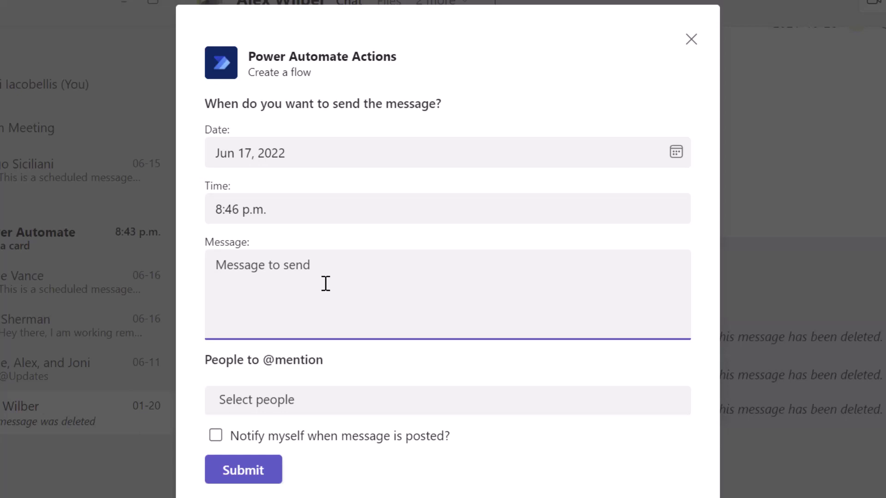
pyautogui.write('This is a')
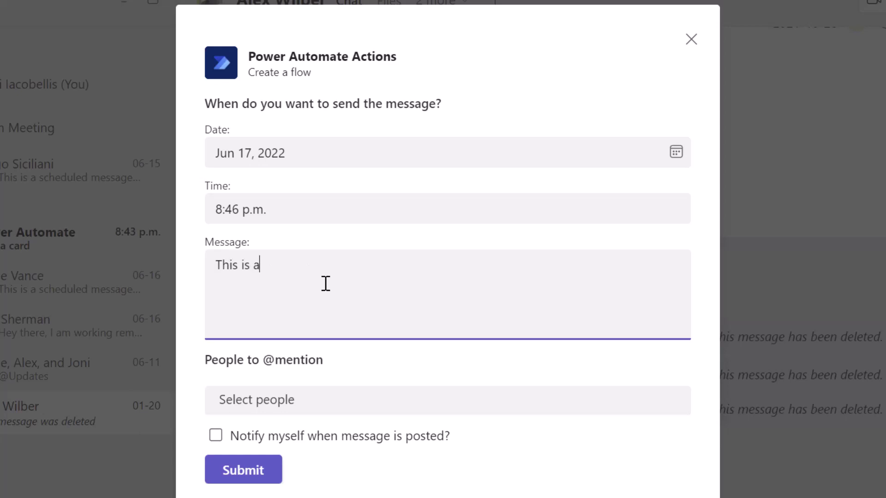
pyautogui.write(' scheduled mes')
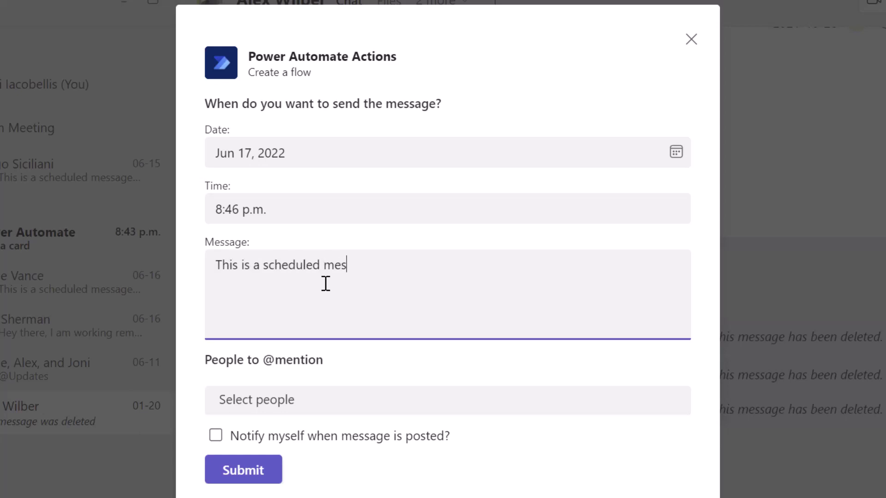
pyautogui.write('sage')
pyautogui.click(304, 404)
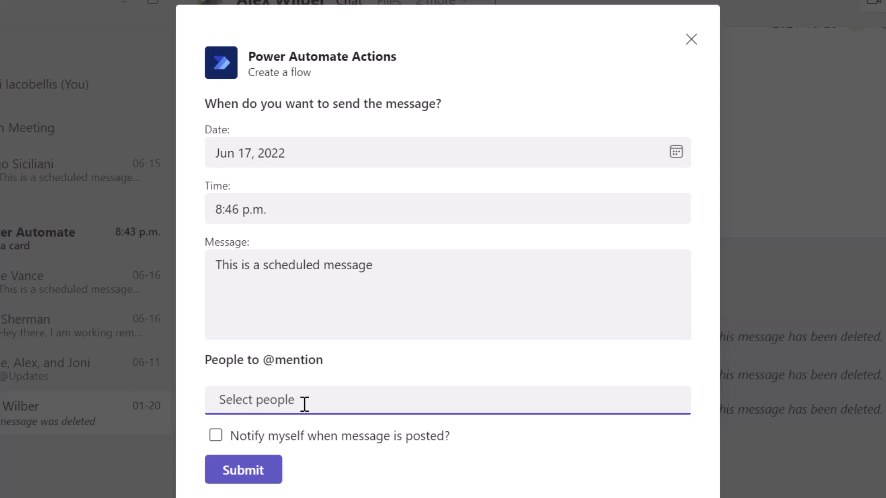
pyautogui.write('@a')
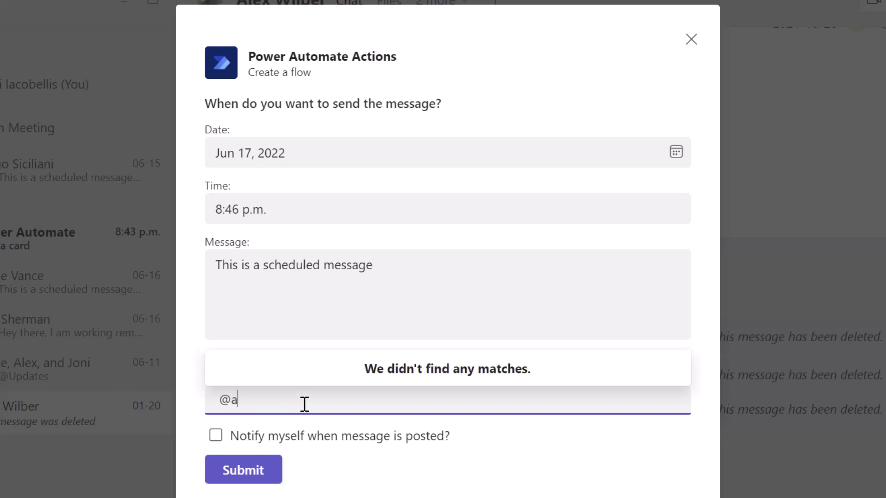
pyautogui.write('lex')
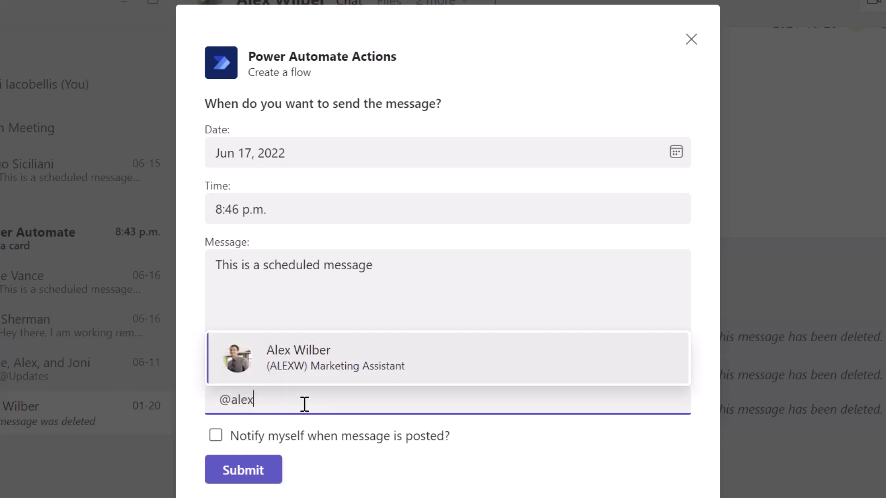
pyautogui.click(345, 364)
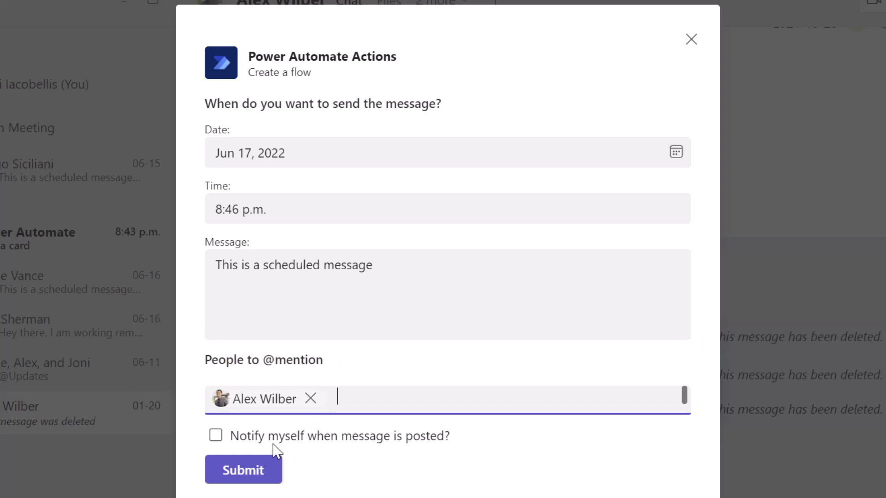
pyautogui.click(380, 444)
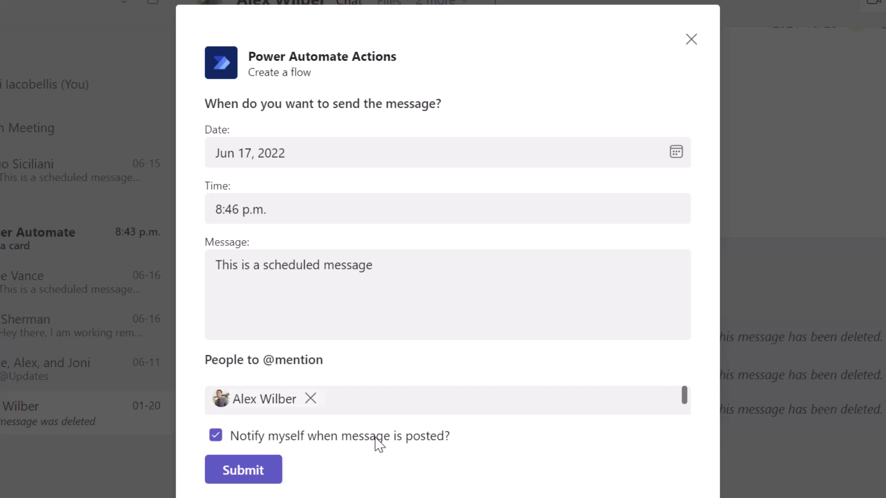
pyautogui.click(260, 474)
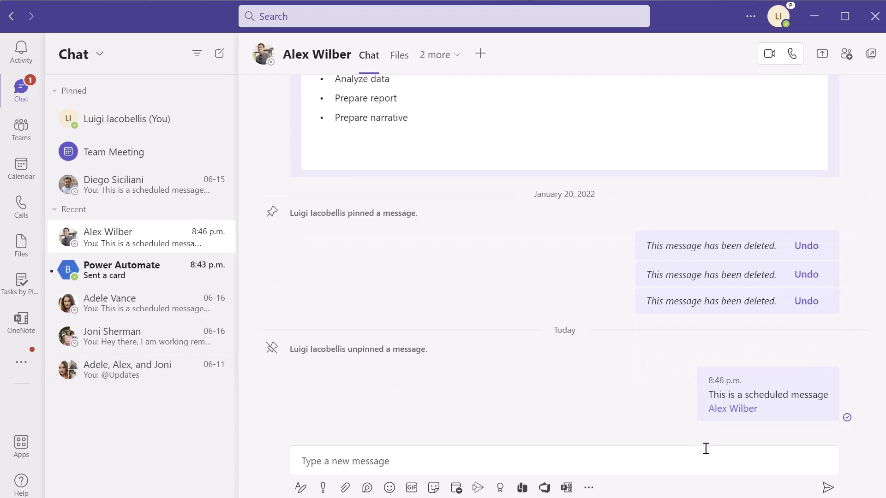
# Check the posted scheduled message in the chat and review the "Schedule a message" notifications in the activity feed
pyautogui.moveTo(784, 410)
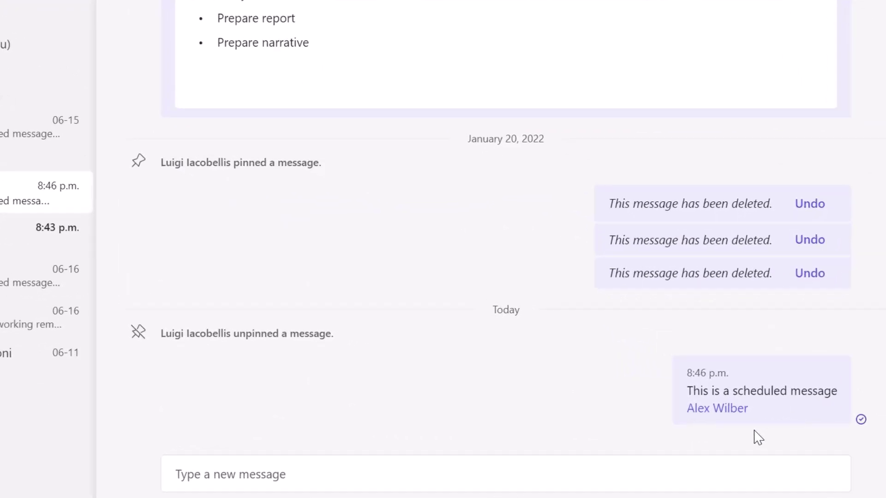
pyautogui.moveTo(683, 397)
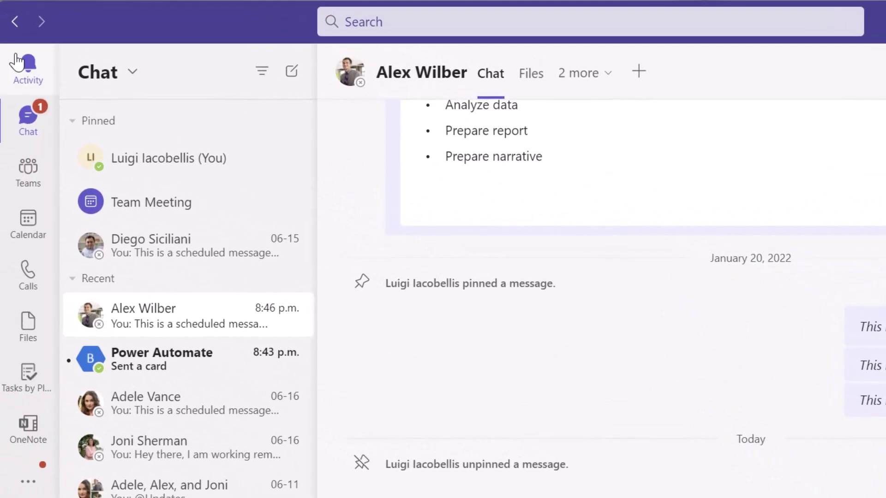
pyautogui.click(18, 60)
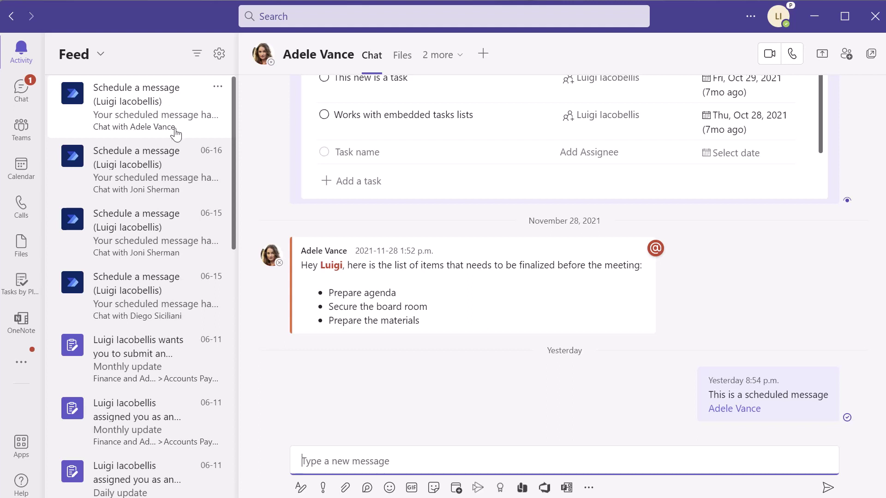
pyautogui.click(149, 182)
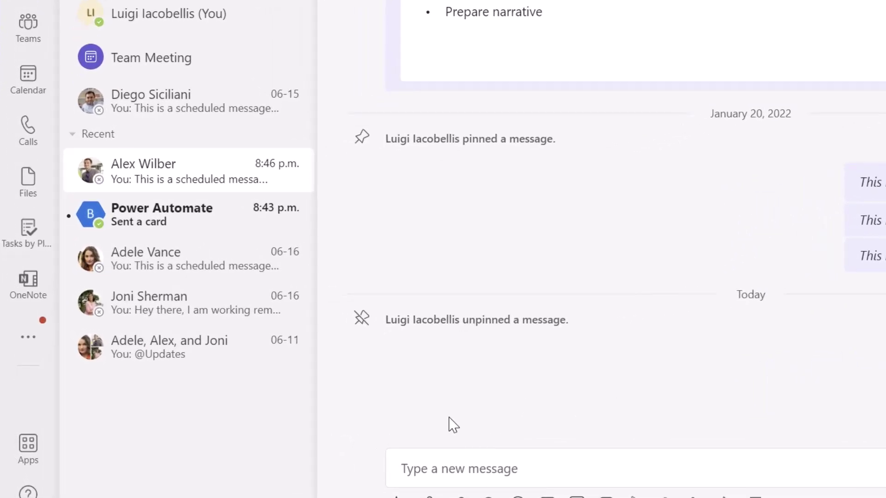
# Switch to Power Automate and open the run history of the "Schedule a message" flow
pyautogui.click(40, 342)
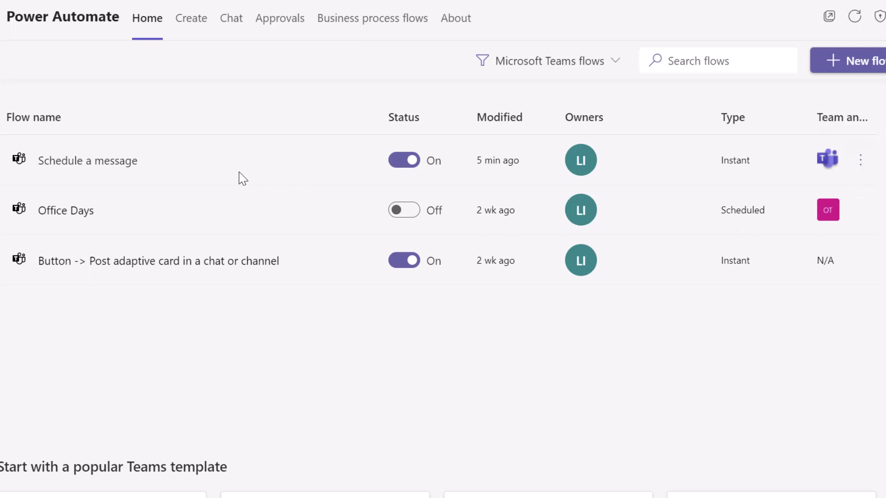
pyautogui.click(863, 170)
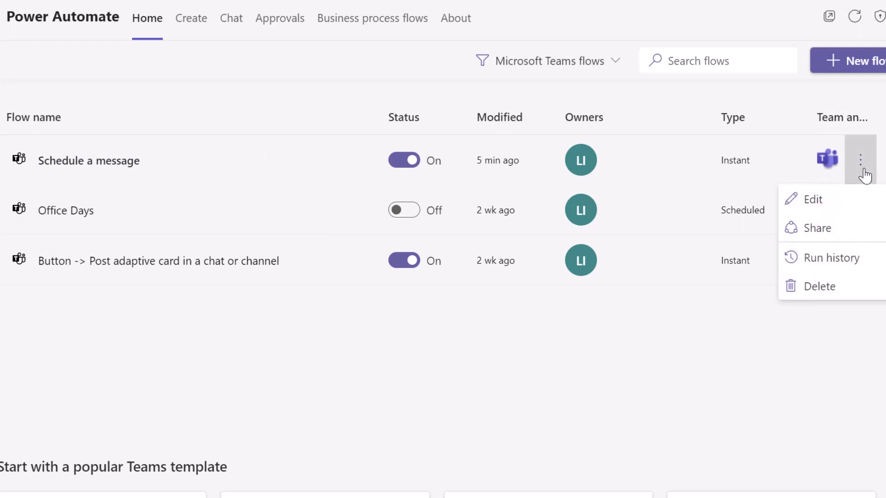
pyautogui.click(842, 264)
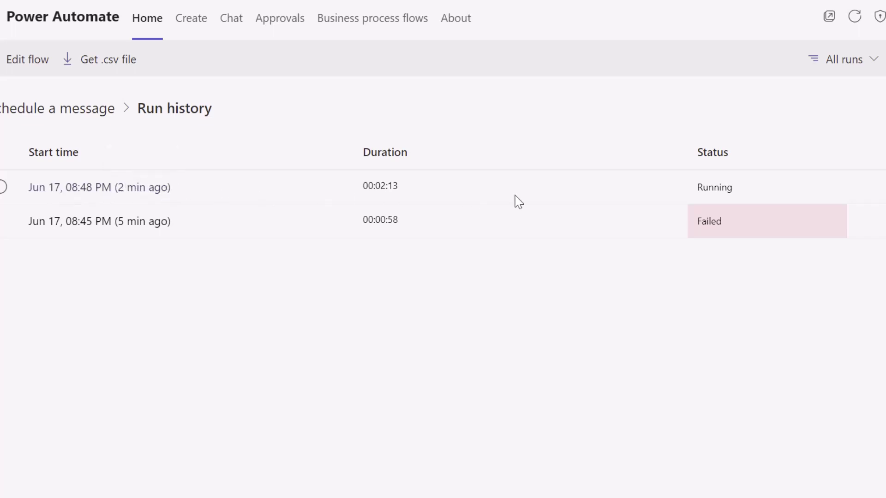
# Open the flow run started Jun 17 at 08:48 PM, check its progress, and cancel the run
pyautogui.click(105, 191)
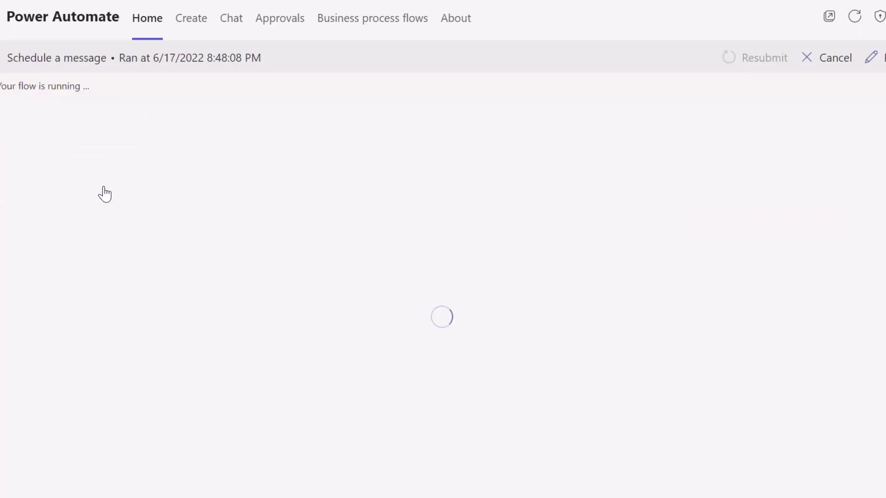
pyautogui.scroll(-5, 585, 204)
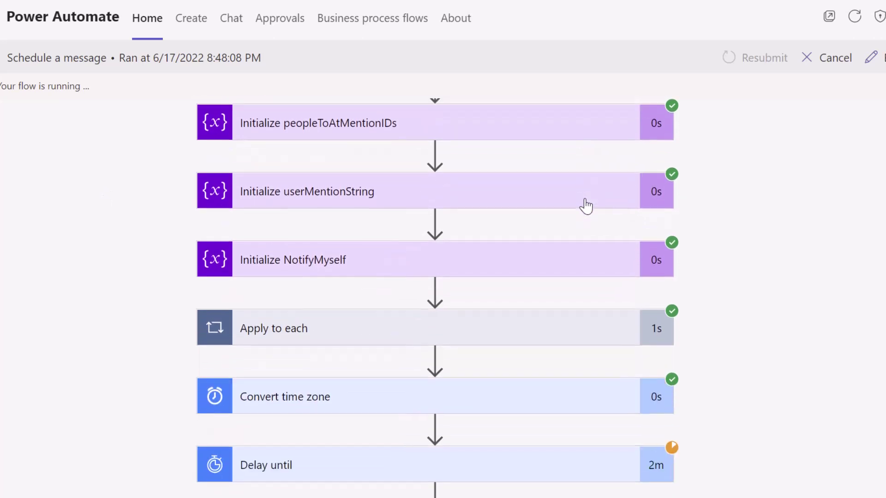
pyautogui.scroll(-2, 585, 202)
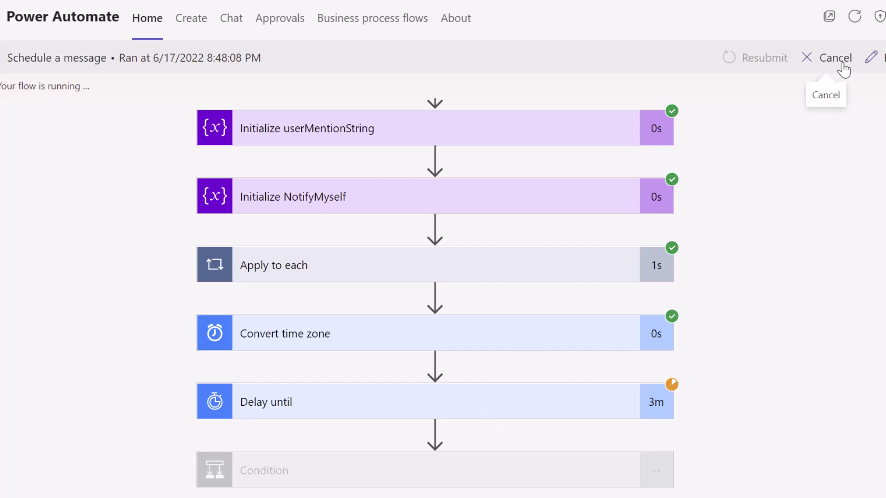
pyautogui.click(845, 70)
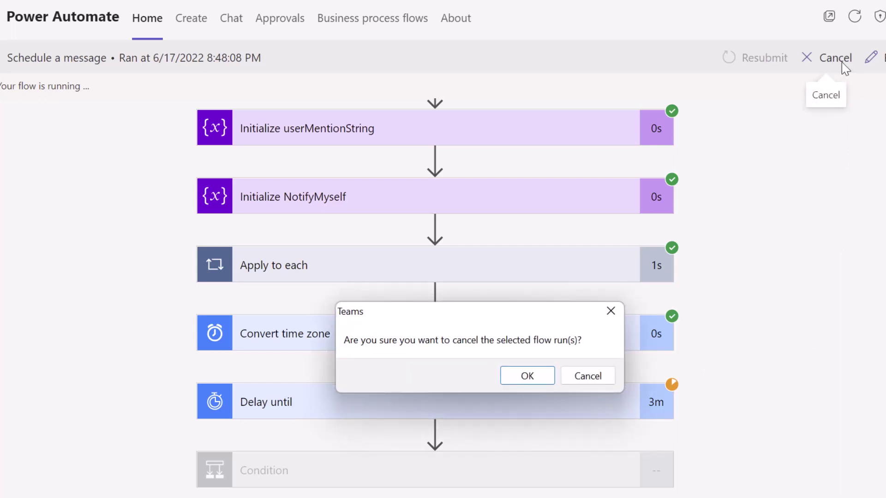
pyautogui.click(528, 376)
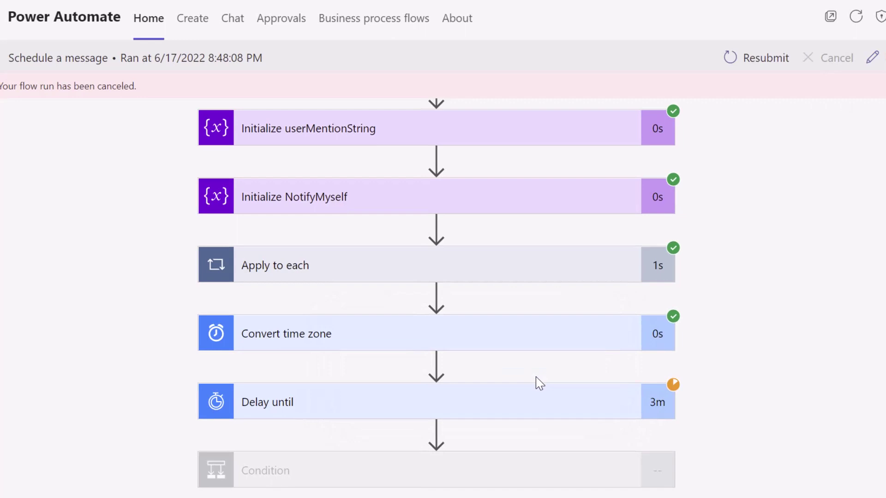